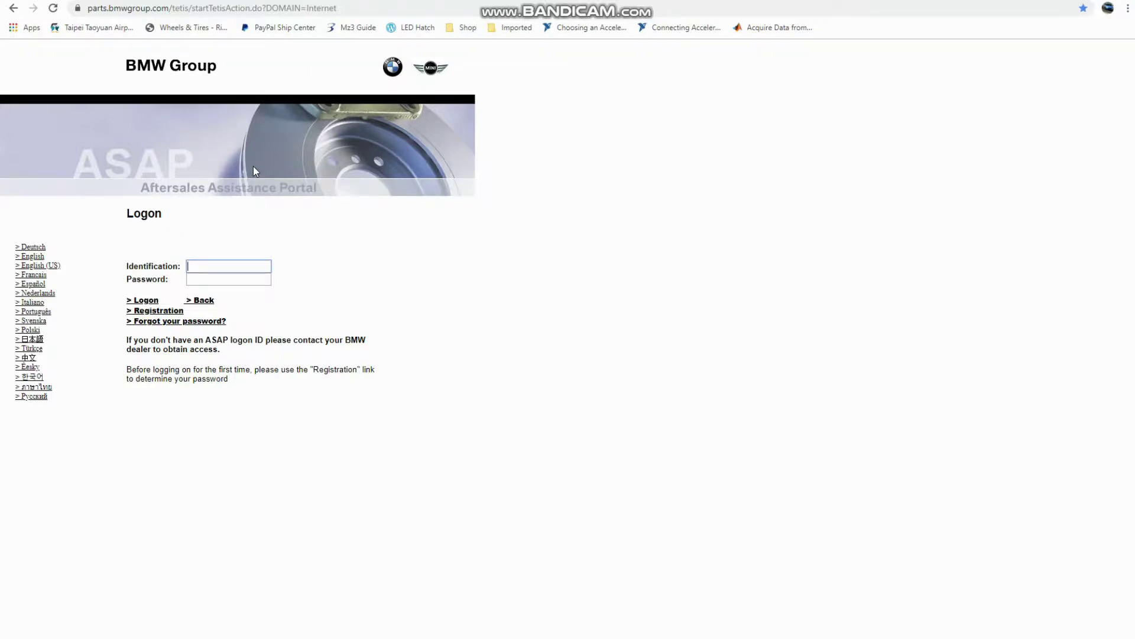
Log on to the Aftersales Assistance Portal, entering the identification and password given in the forum's BMW ETK Portal reference link.
drag(346, 7, 77, 7)
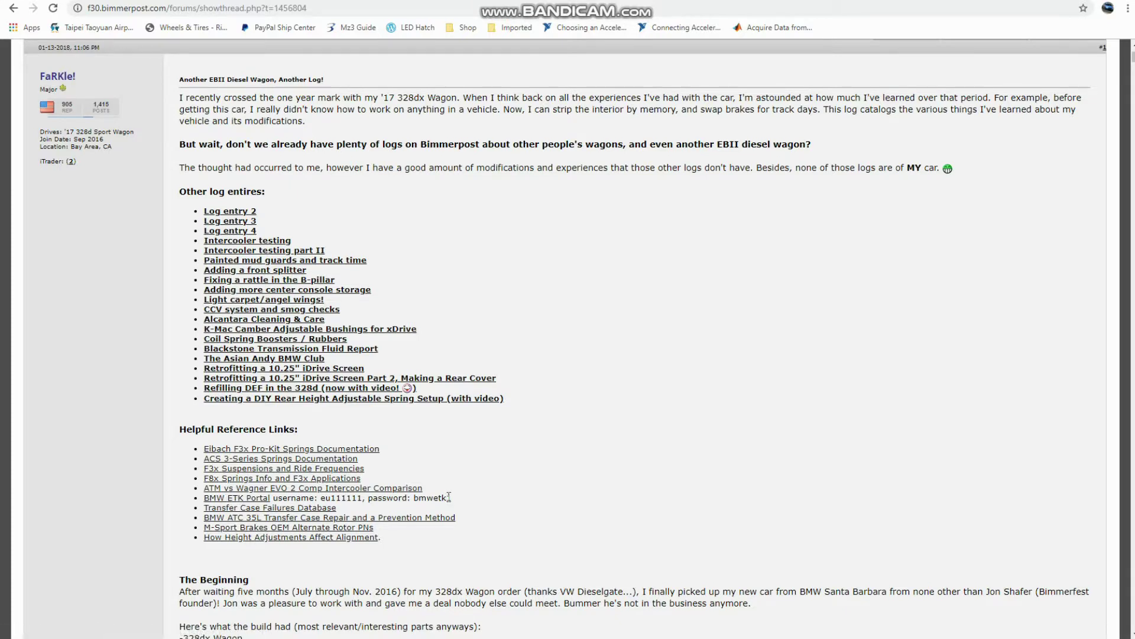
drag(456, 499, 197, 502)
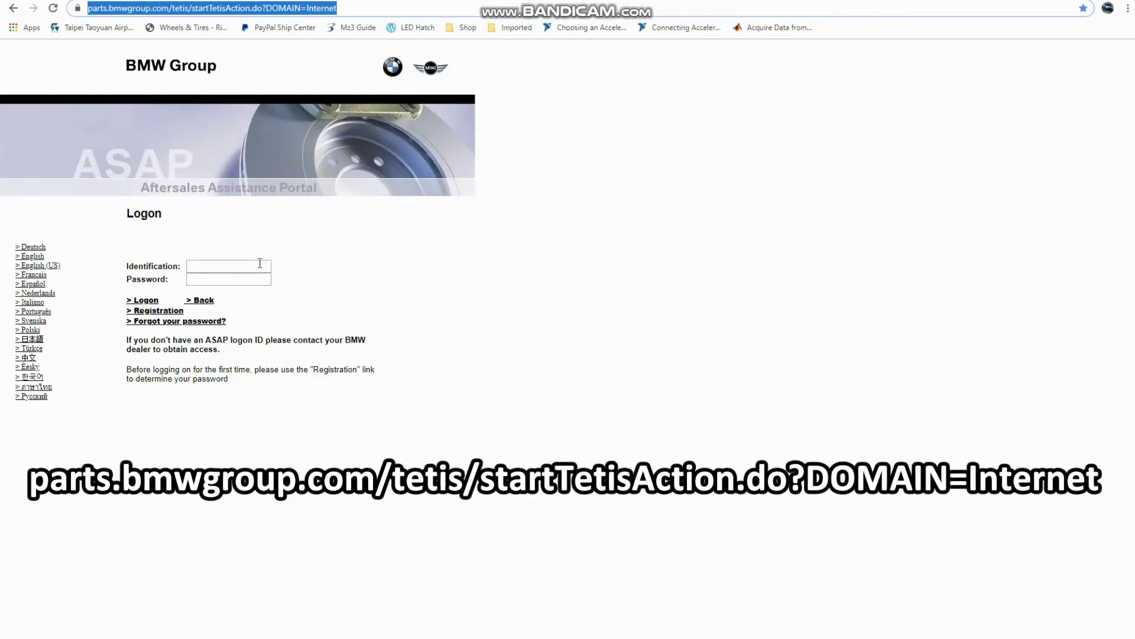
click(252, 265)
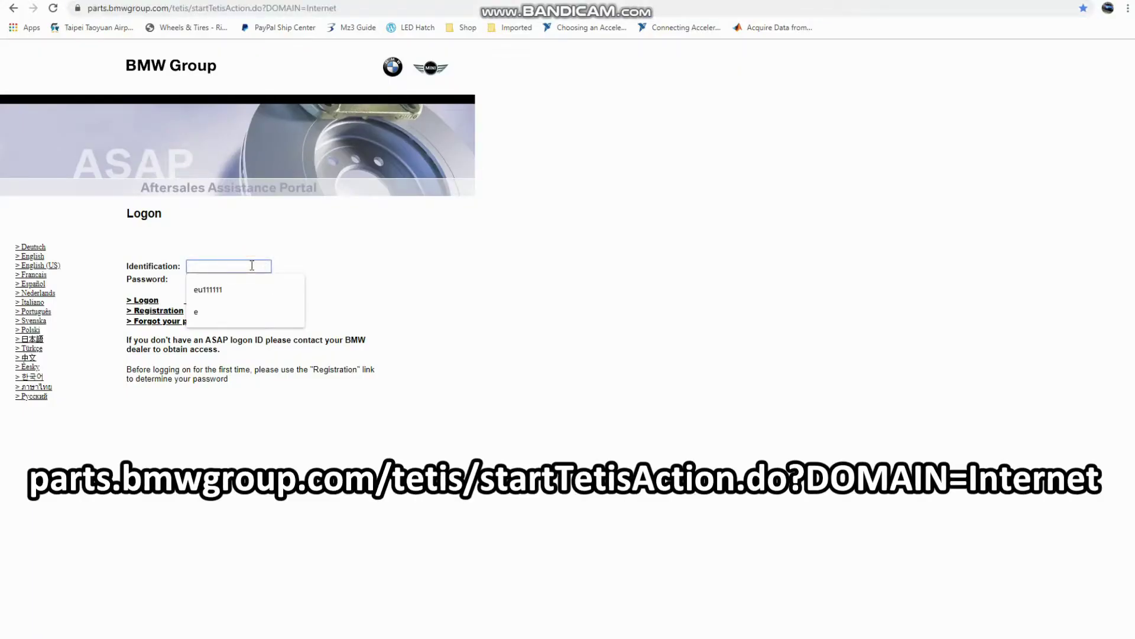
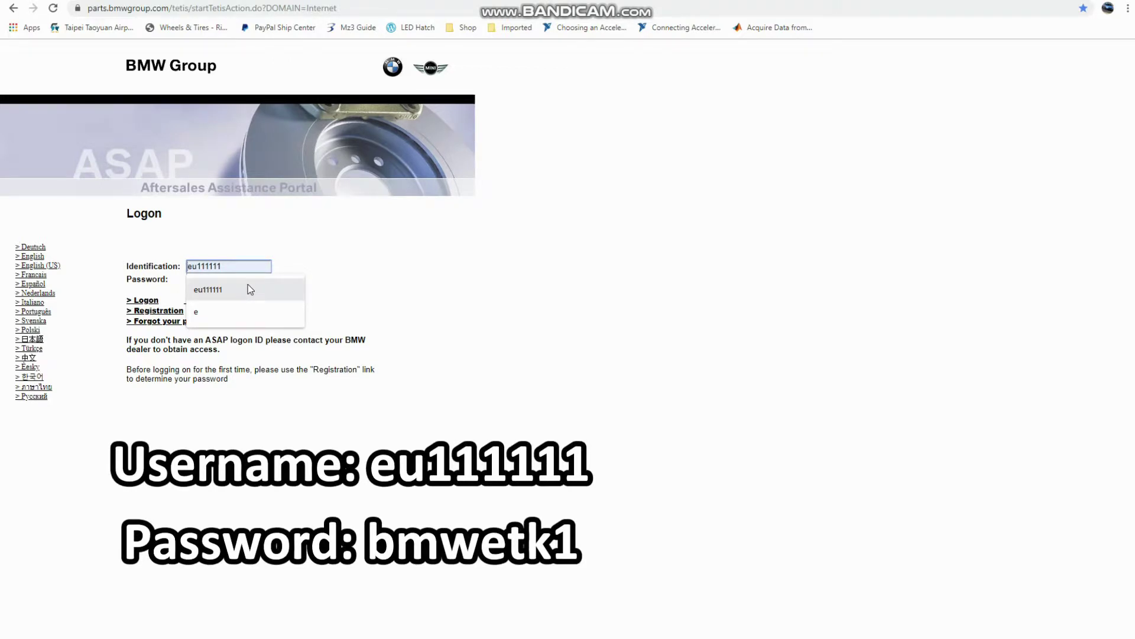
click(250, 290)
click(248, 279)
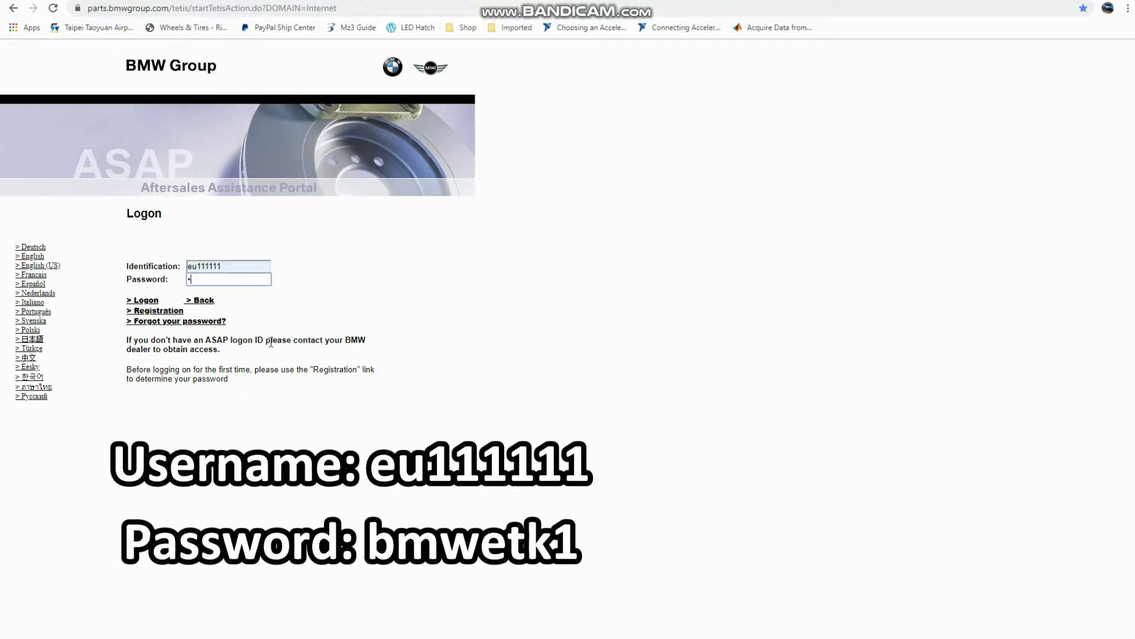
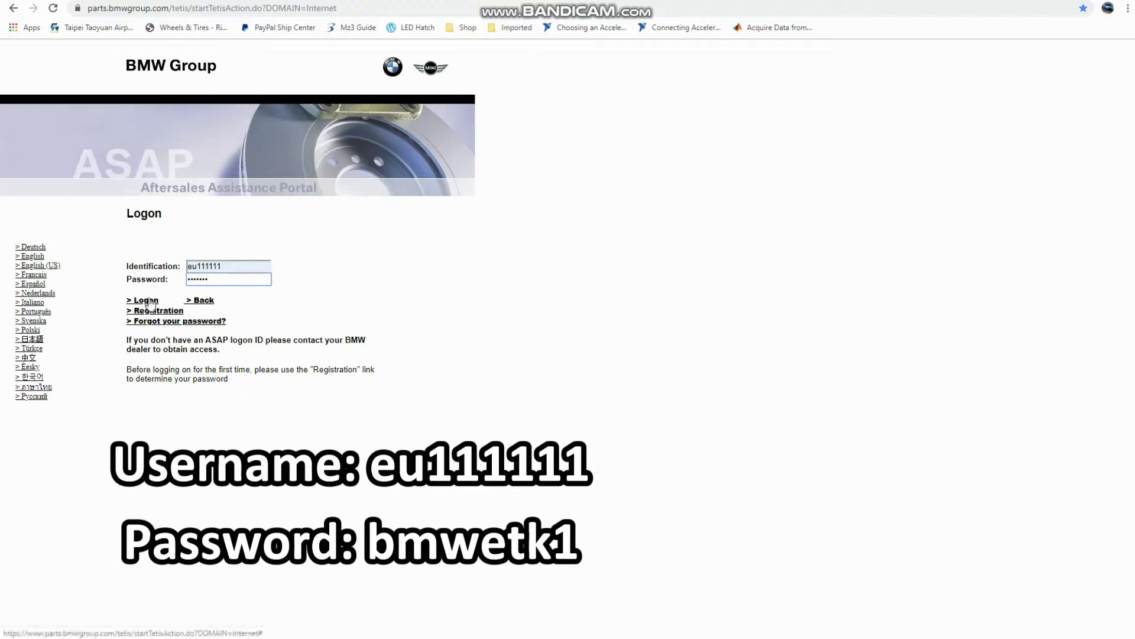
click(150, 302)
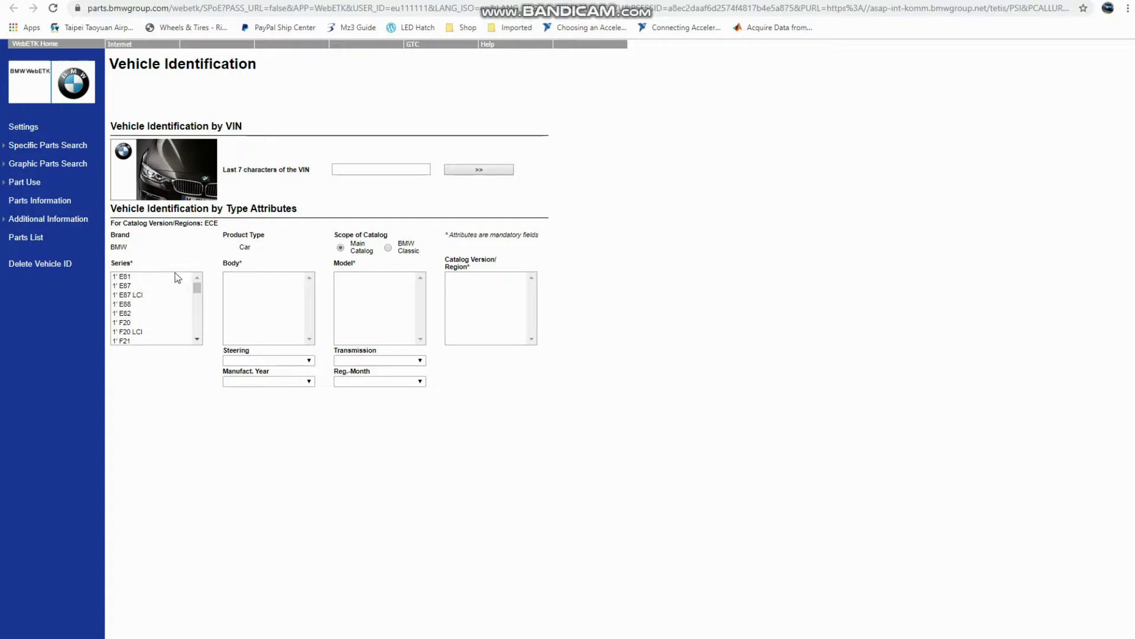
Identify the vehicle by type attributes as series 2' F22 and model M240i.
drag(197, 286, 195, 290)
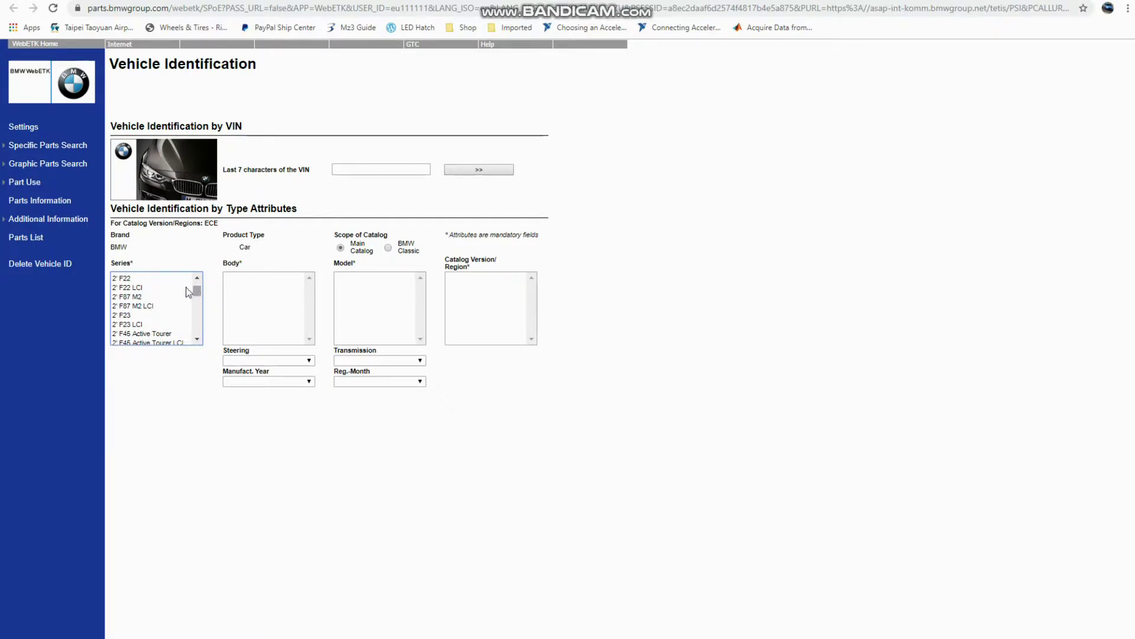
click(158, 279)
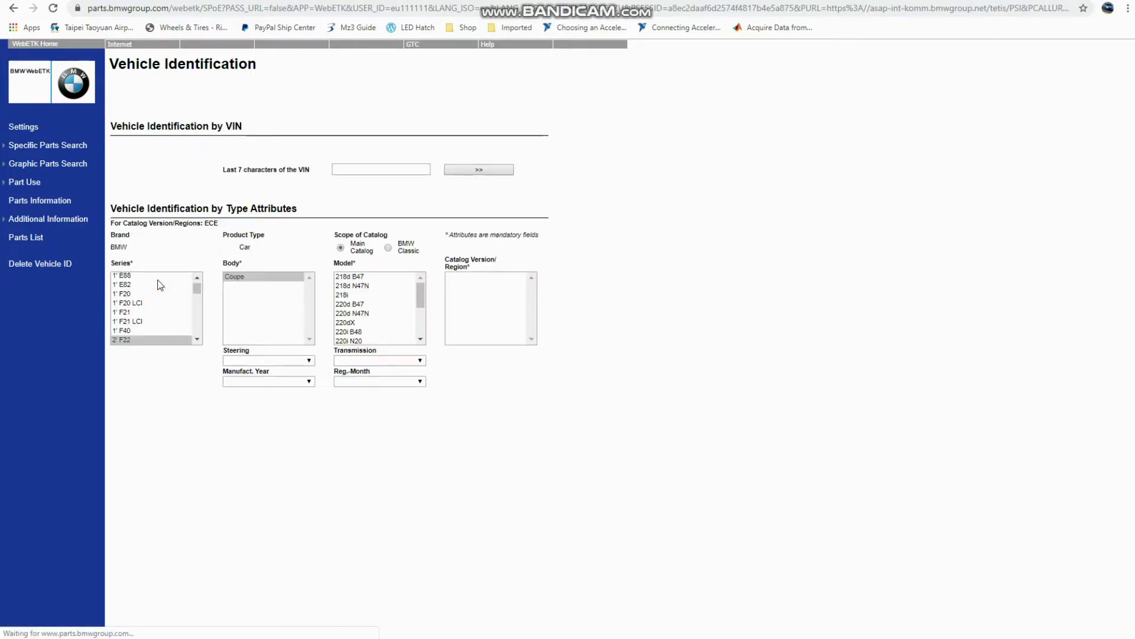
drag(422, 299, 422, 328)
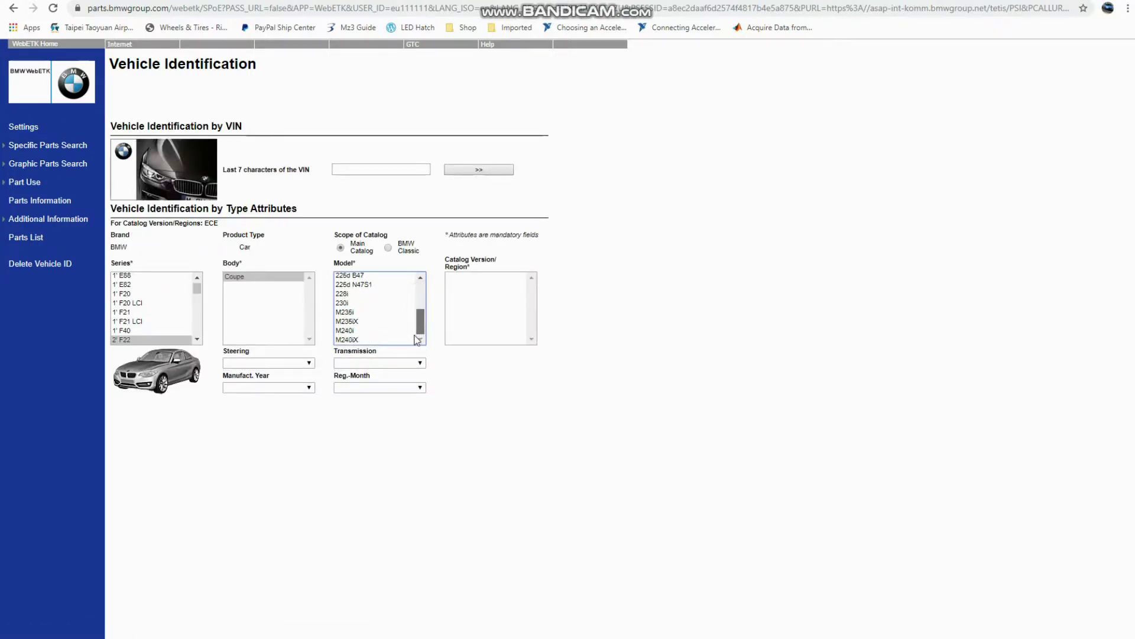
click(353, 333)
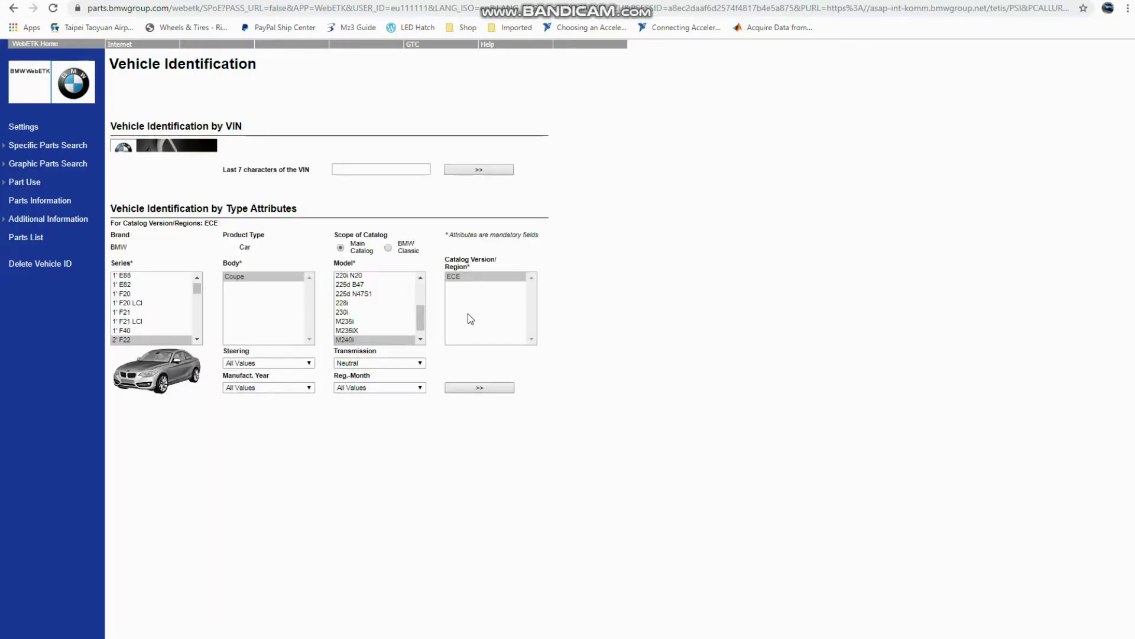
Set steering to Left hand drive, manufacturing year to 2017 and registration month to February, and submit the vehicle identification.
click(291, 362)
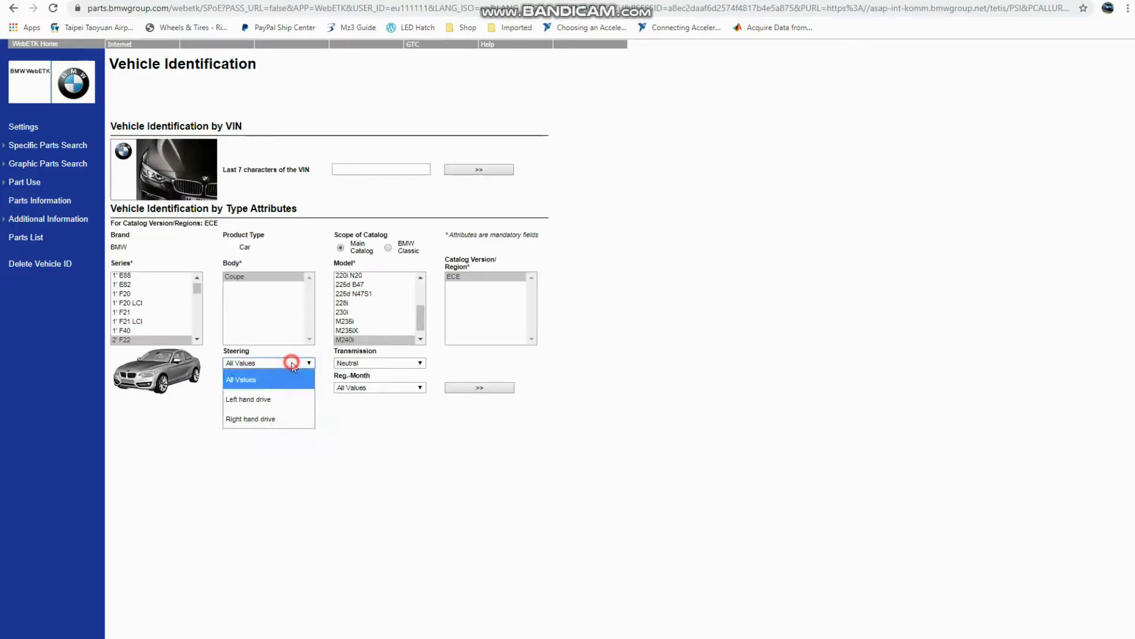
click(286, 395)
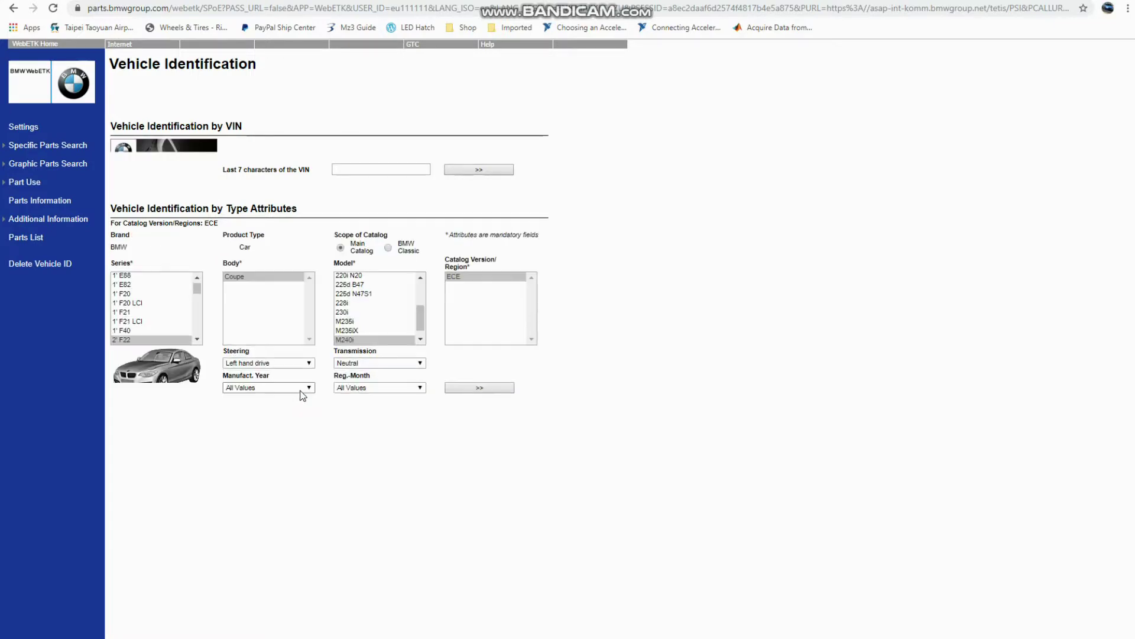
click(305, 388)
click(290, 462)
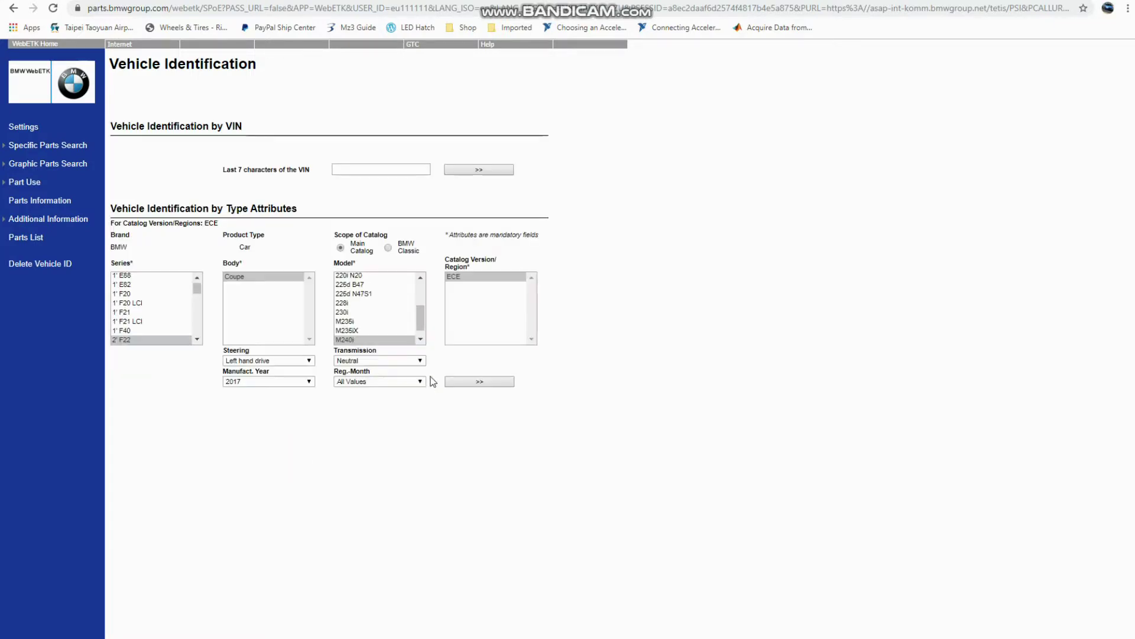
click(414, 387)
click(395, 445)
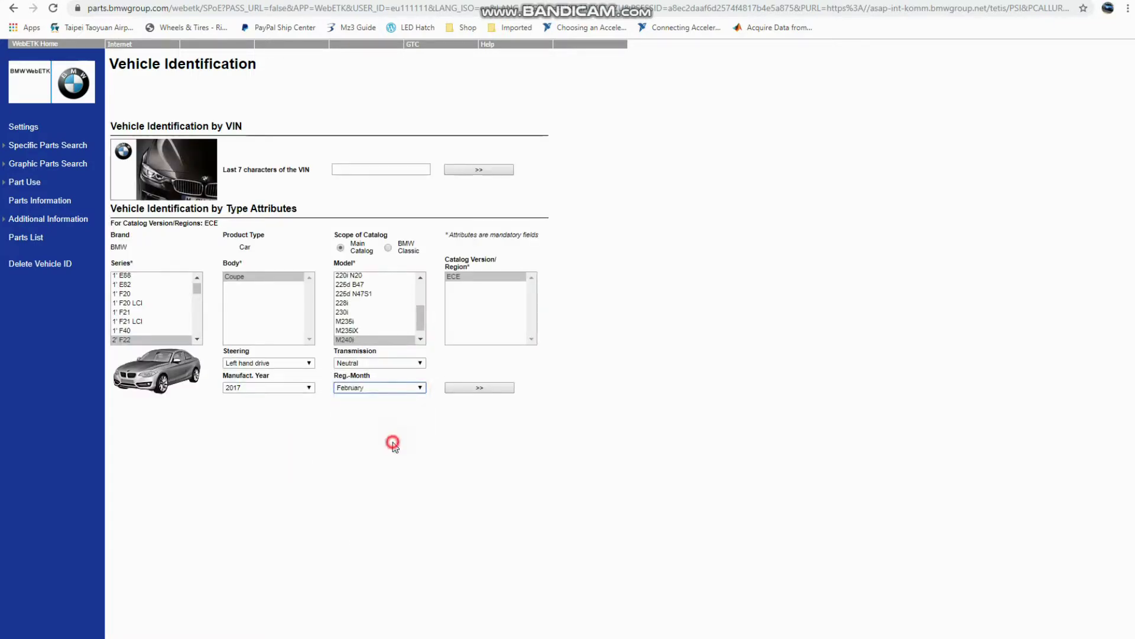
click(480, 388)
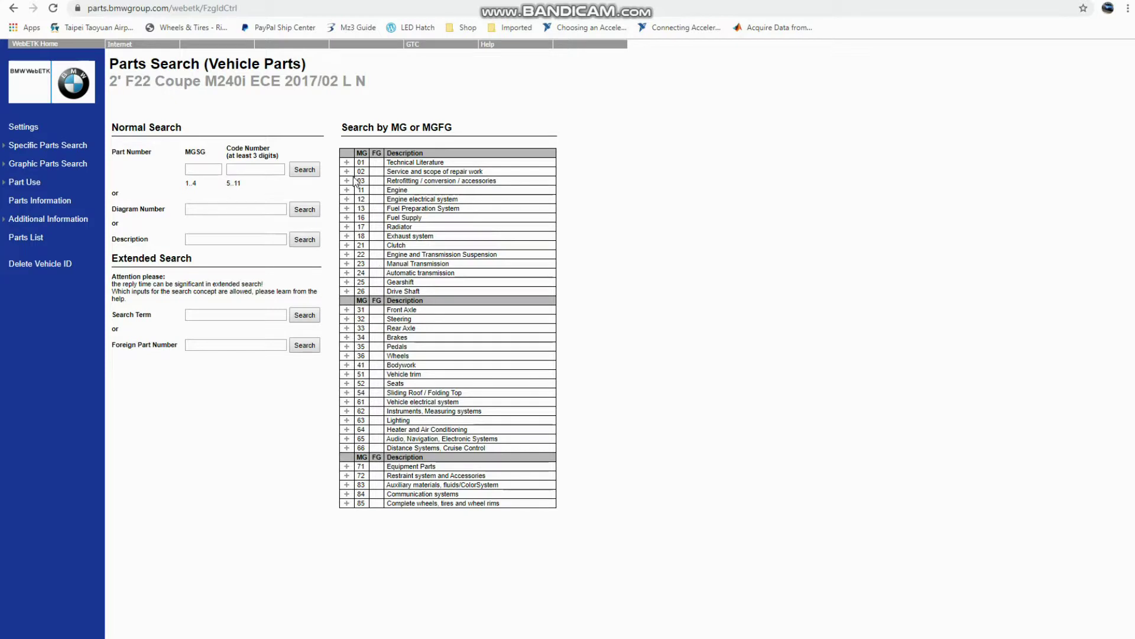
Open the graphic parts search for vehicle components and view the diagrams in main group 18.
click(44, 147)
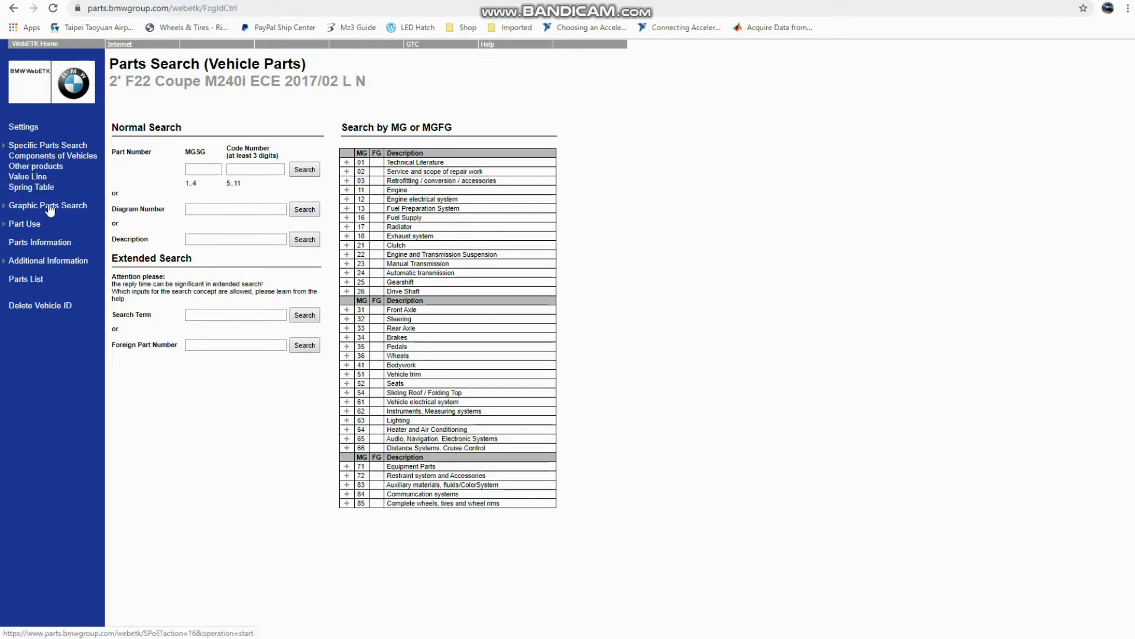
click(50, 206)
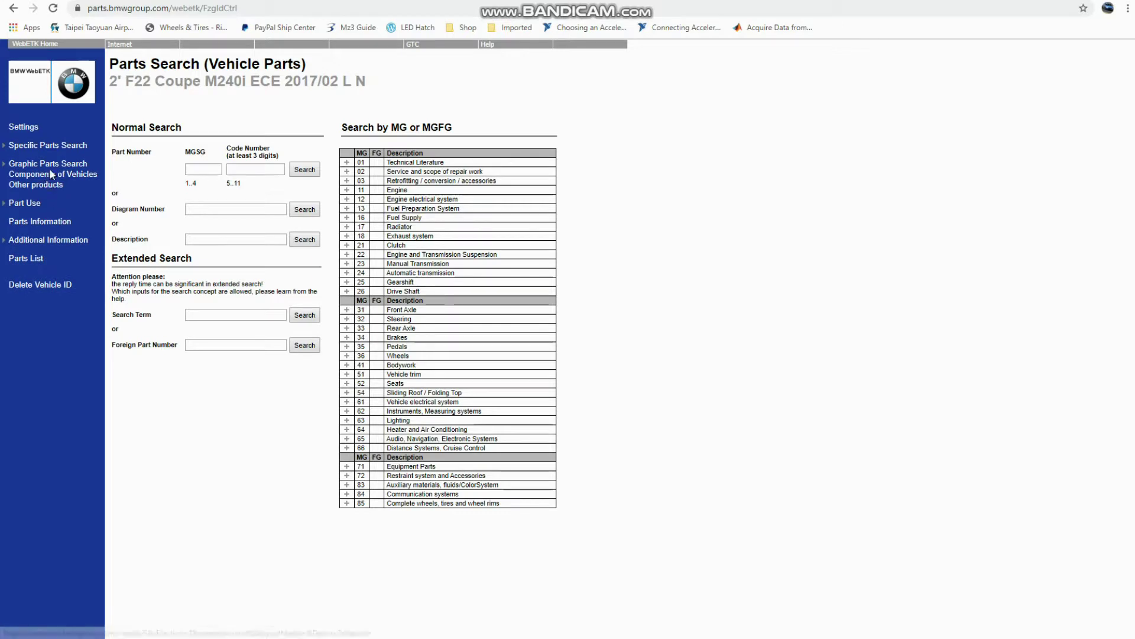
click(55, 179)
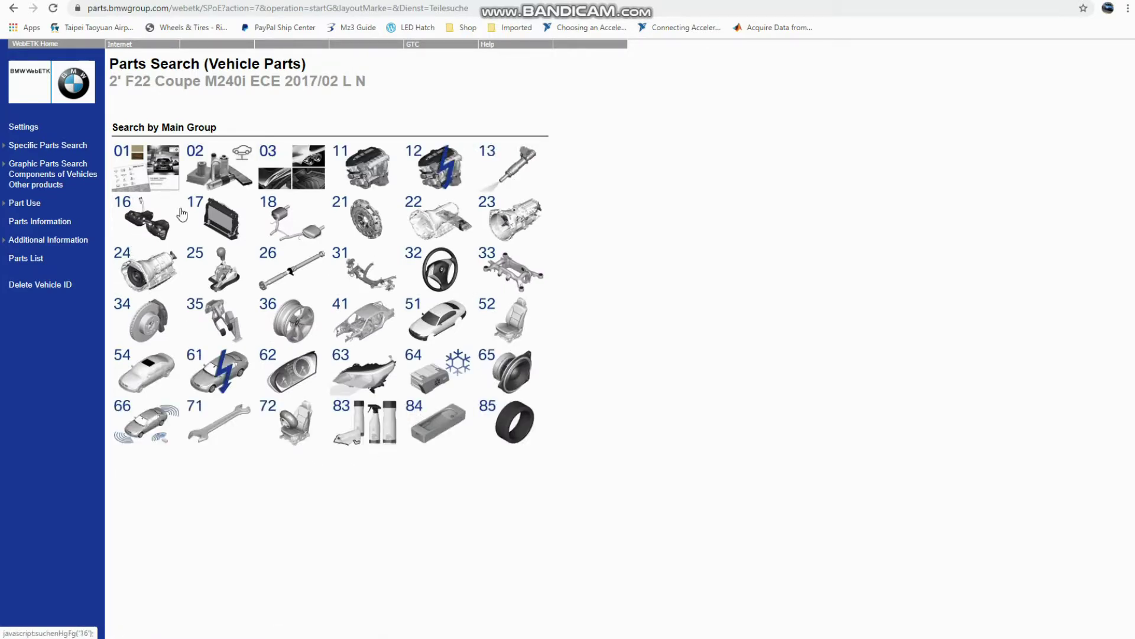
click(299, 211)
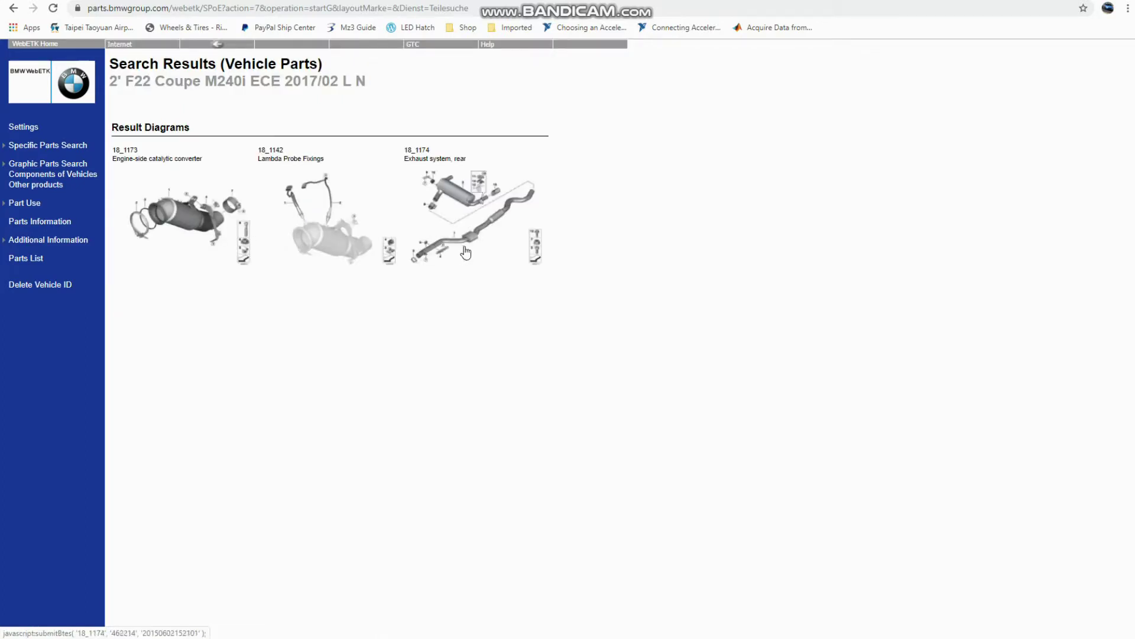
Open the Spring Table from the specific parts search for the F22 M240i.
click(73, 148)
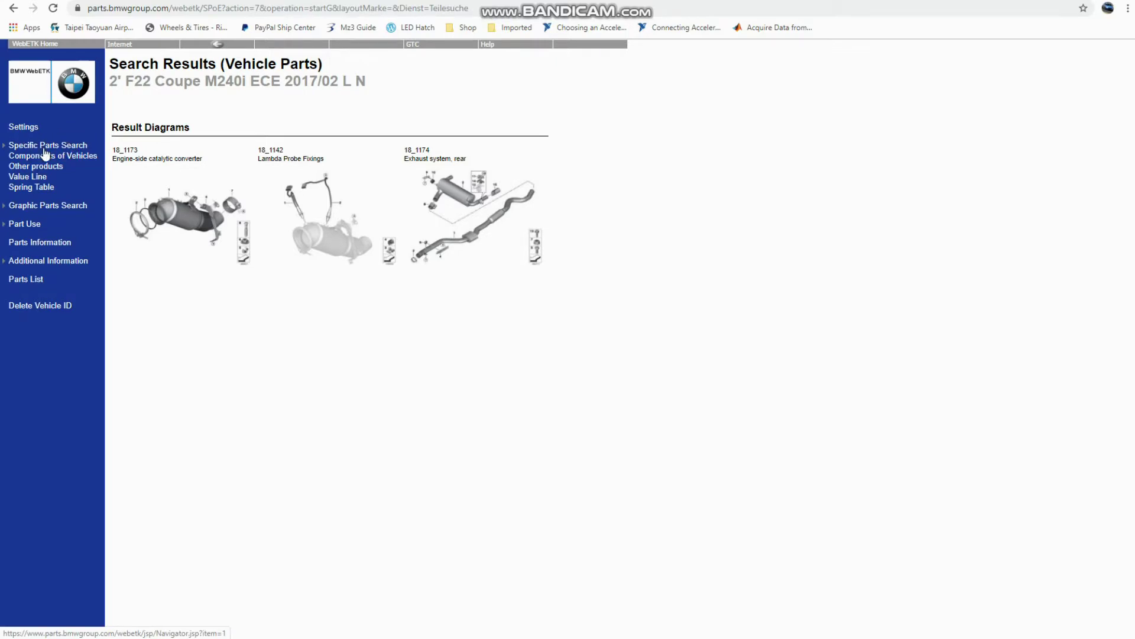
click(40, 188)
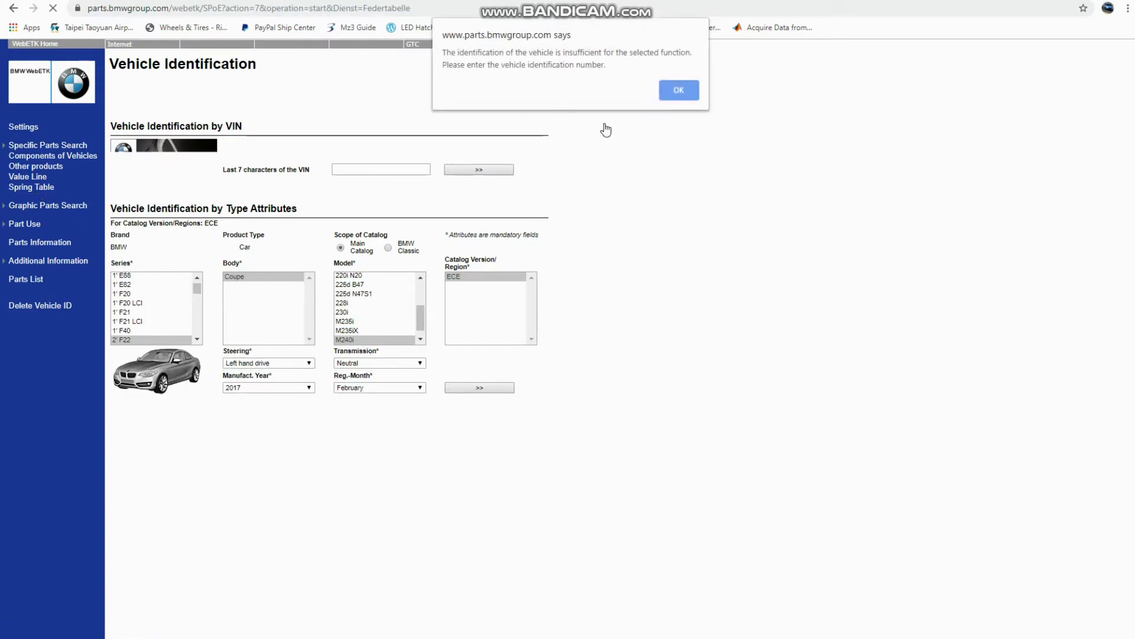
click(683, 89)
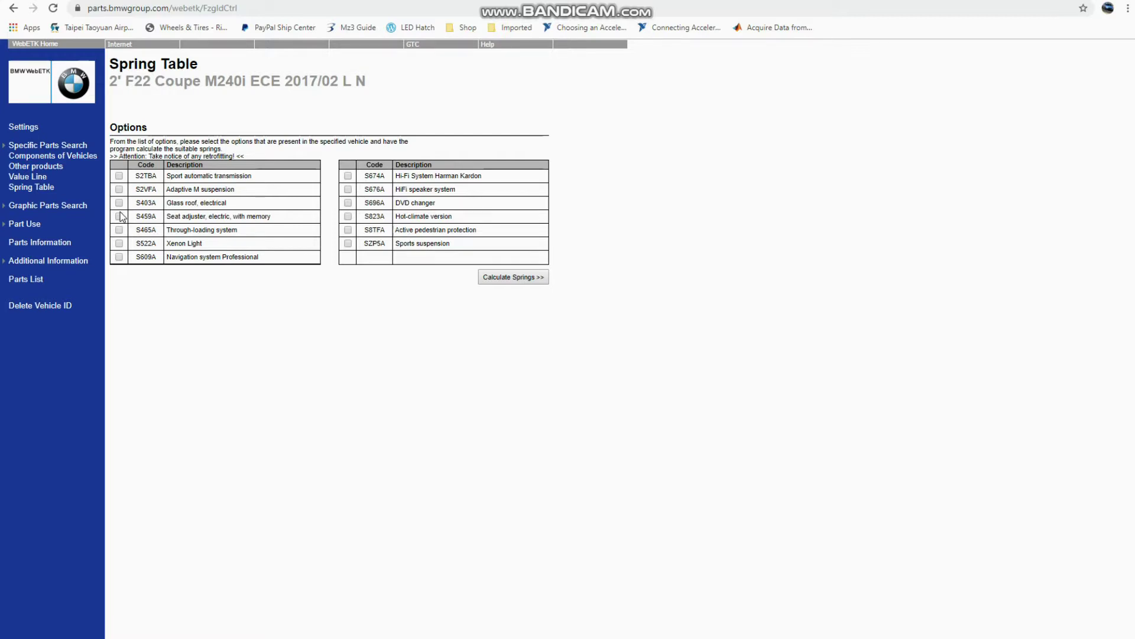
Calculate the springs with options S2VFA, S403A, S459A, S465A, S609A, S674A and S823A selected, and examine the front and rear axle part numbers.
click(119, 189)
click(119, 203)
click(118, 216)
click(119, 230)
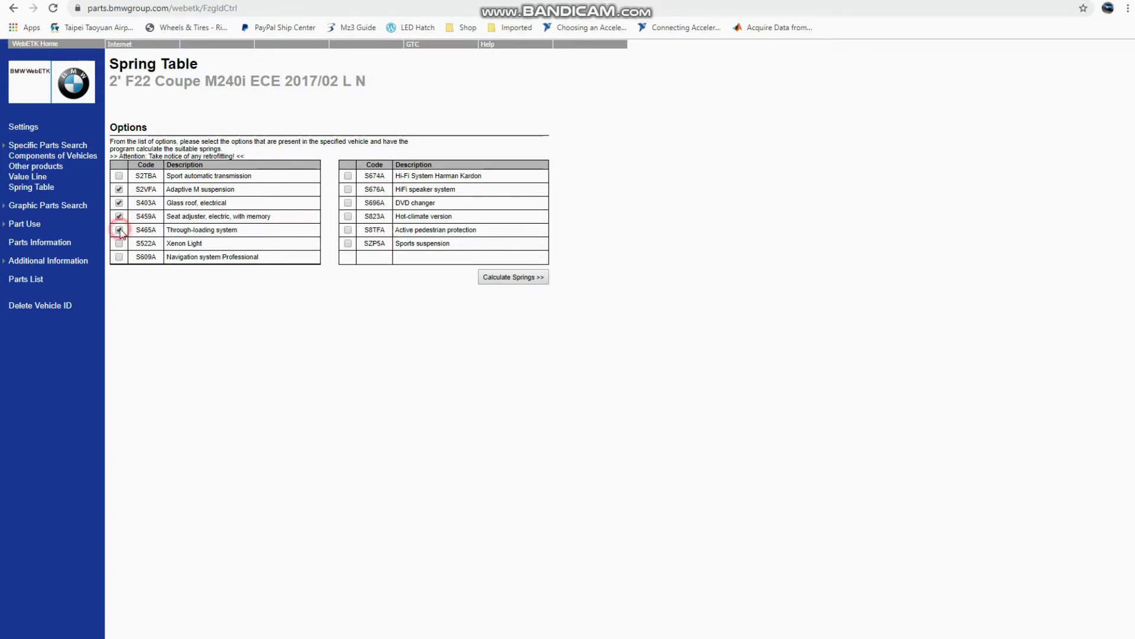
click(118, 257)
click(348, 177)
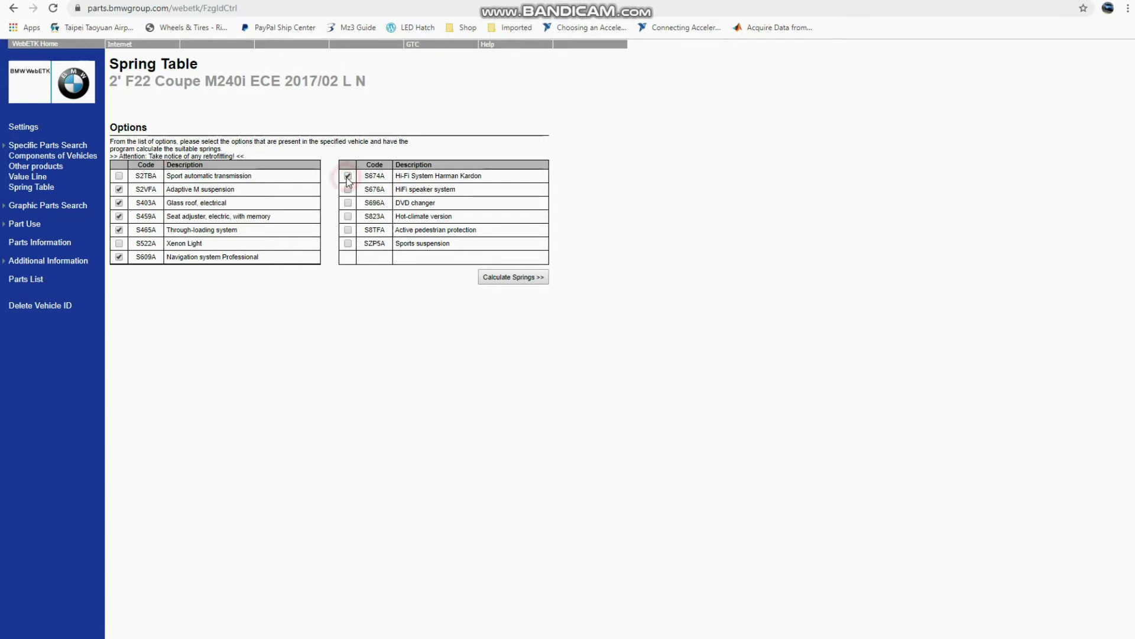
click(348, 217)
click(506, 278)
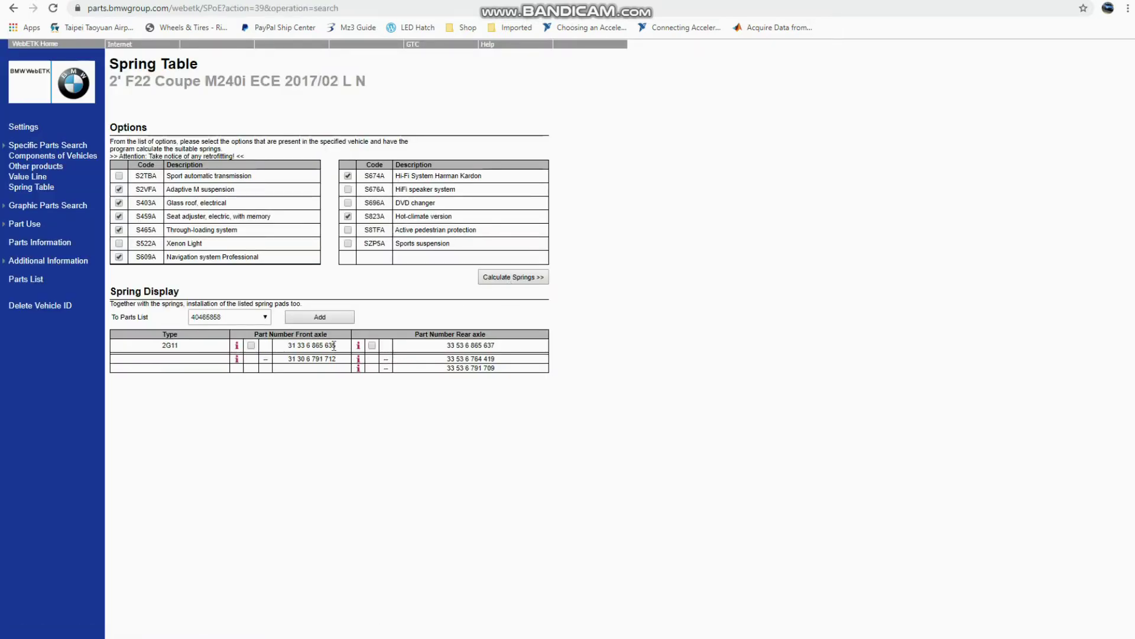
drag(324, 347, 333, 347)
drag(502, 347, 484, 344)
drag(286, 346, 344, 353)
Add the Sports suspension option (SZP5A), recalculate the springs and compare the front and rear axle part numbers.
click(349, 244)
click(502, 278)
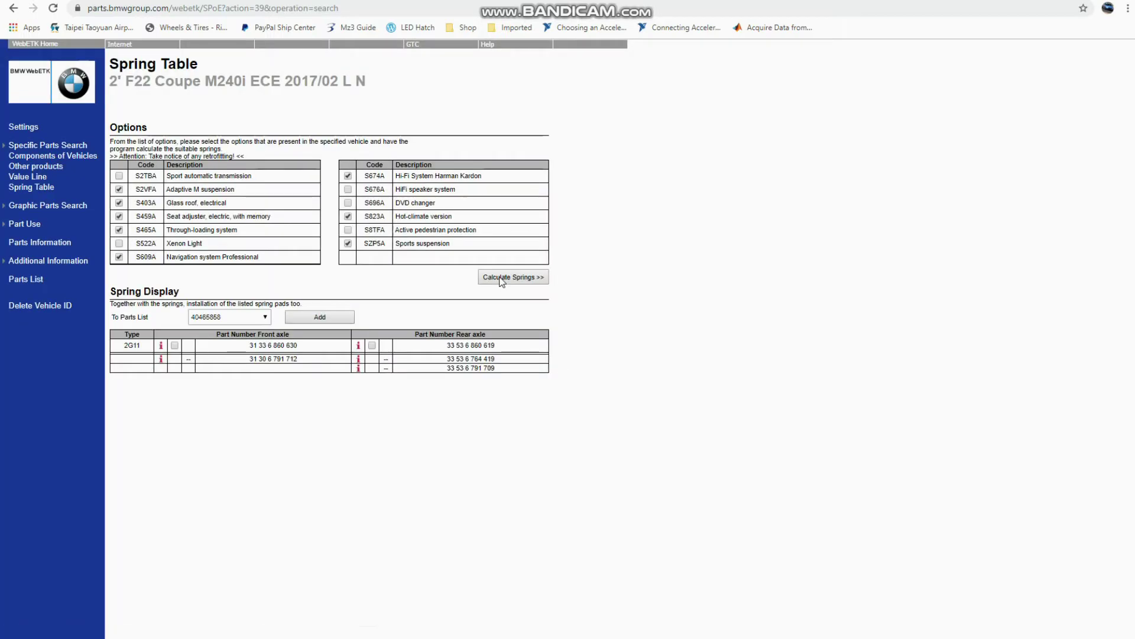
drag(320, 346, 282, 346)
drag(502, 349, 480, 349)
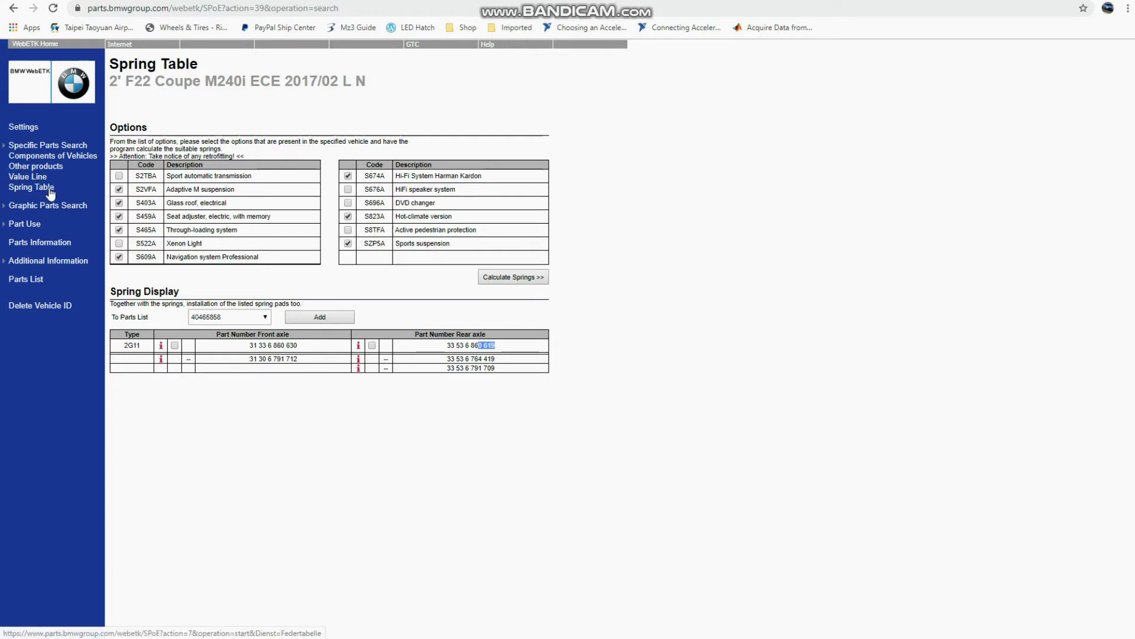
Delete the current vehicle ID and identify another vehicle using the first suggested entry for the last seven VIN characters.
click(59, 313)
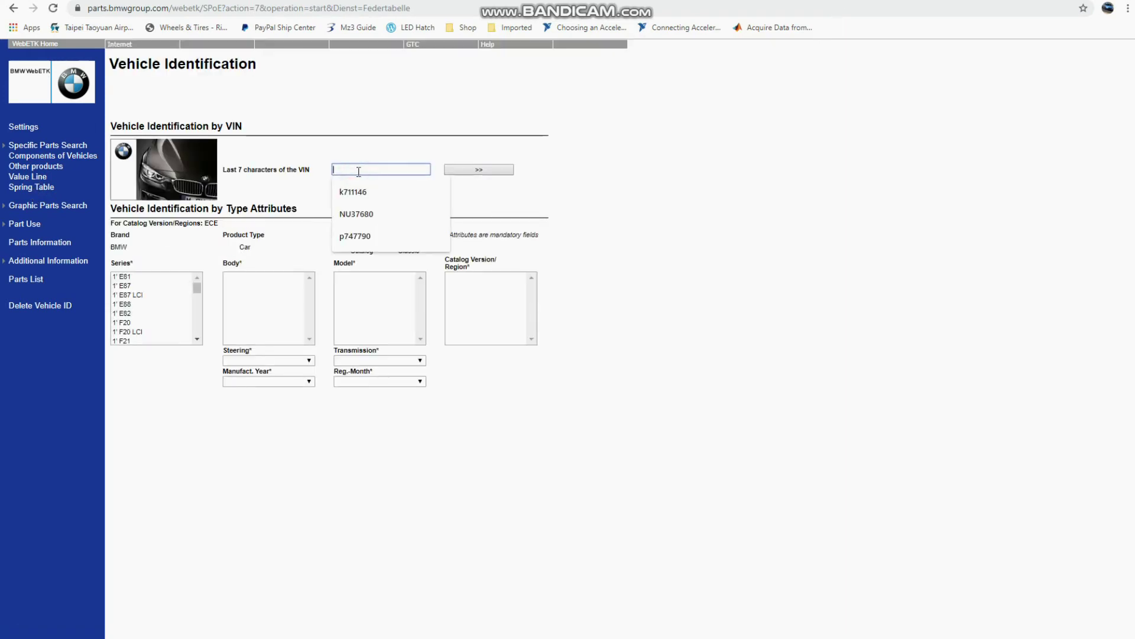
click(357, 191)
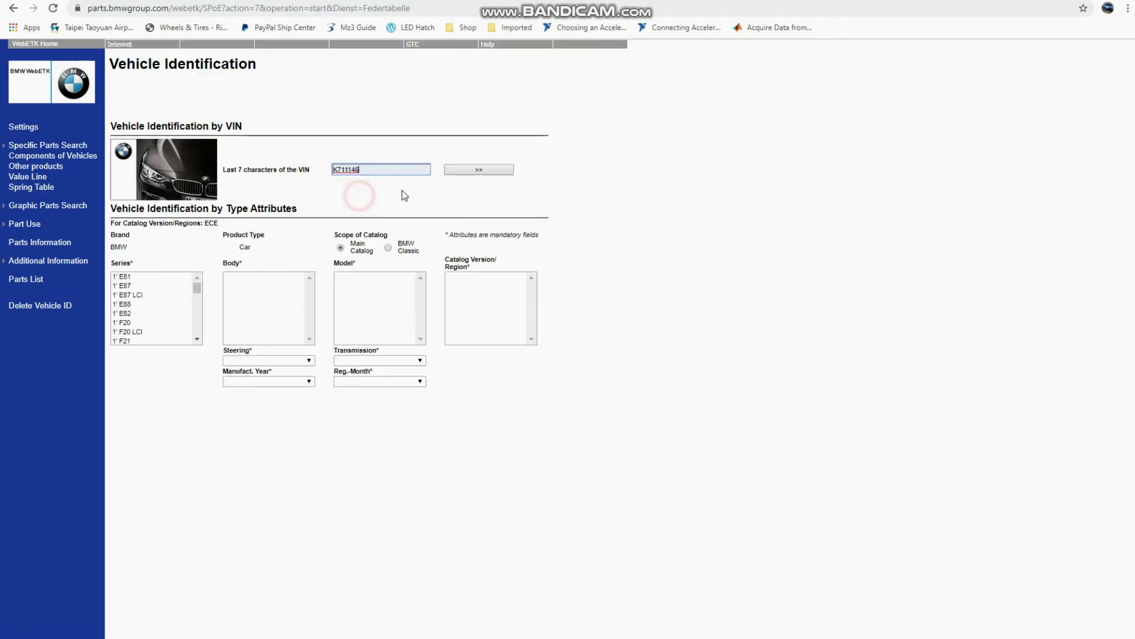
click(497, 177)
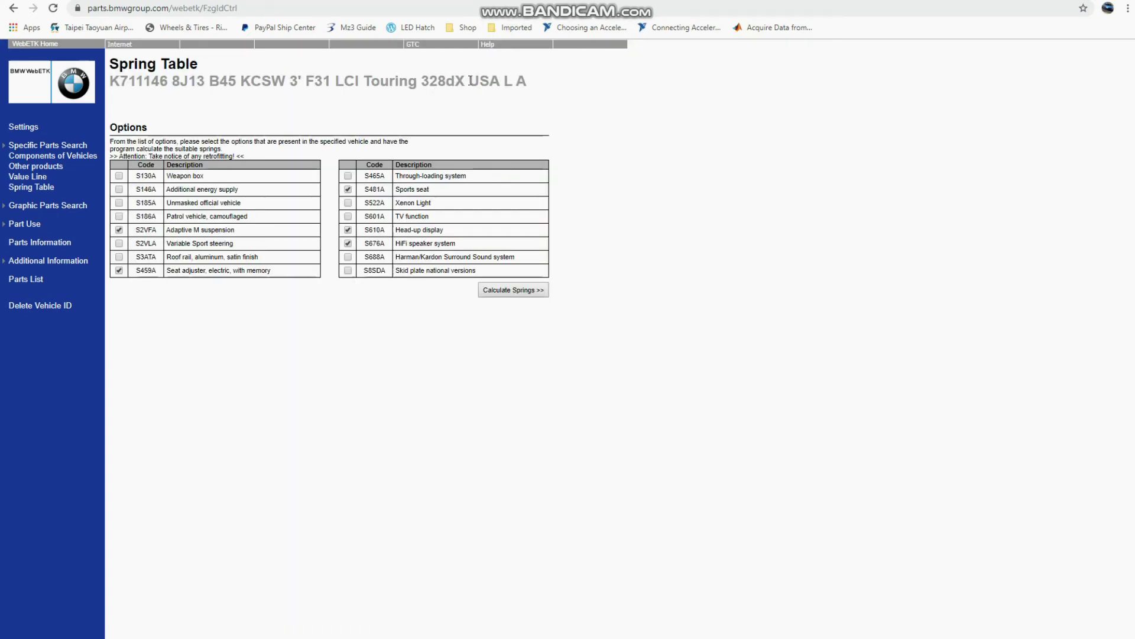
Calculate the springs for the F31 328dX Touring with its preselected options and examine the front and rear axle part numbers.
click(529, 292)
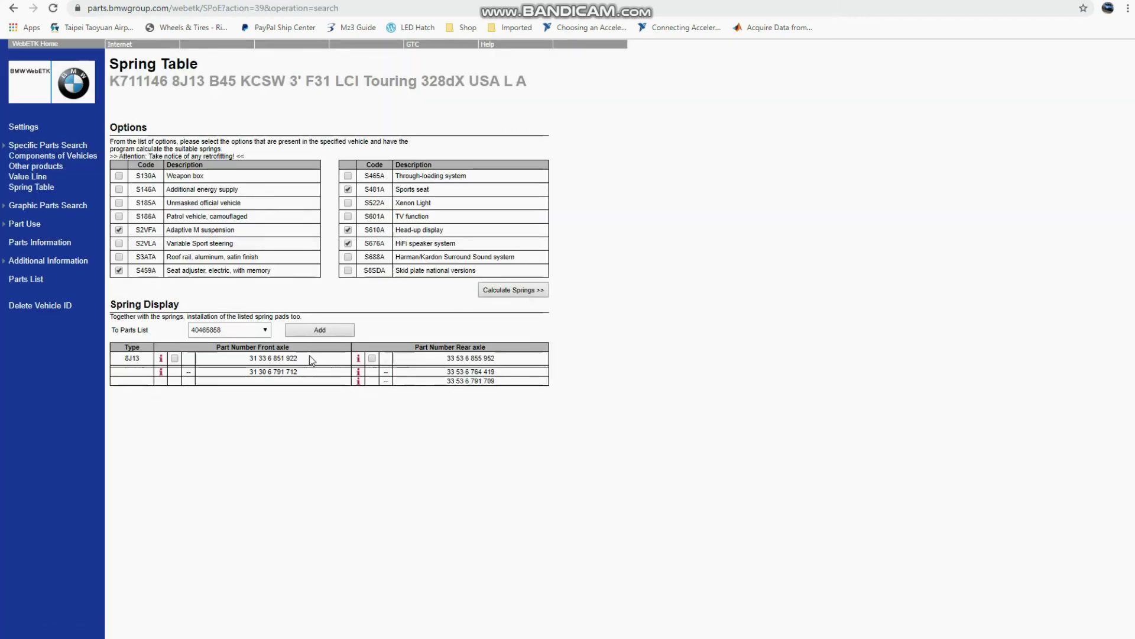
drag(298, 358, 285, 359)
drag(508, 359, 482, 359)
drag(305, 359, 286, 358)
drag(498, 359, 483, 358)
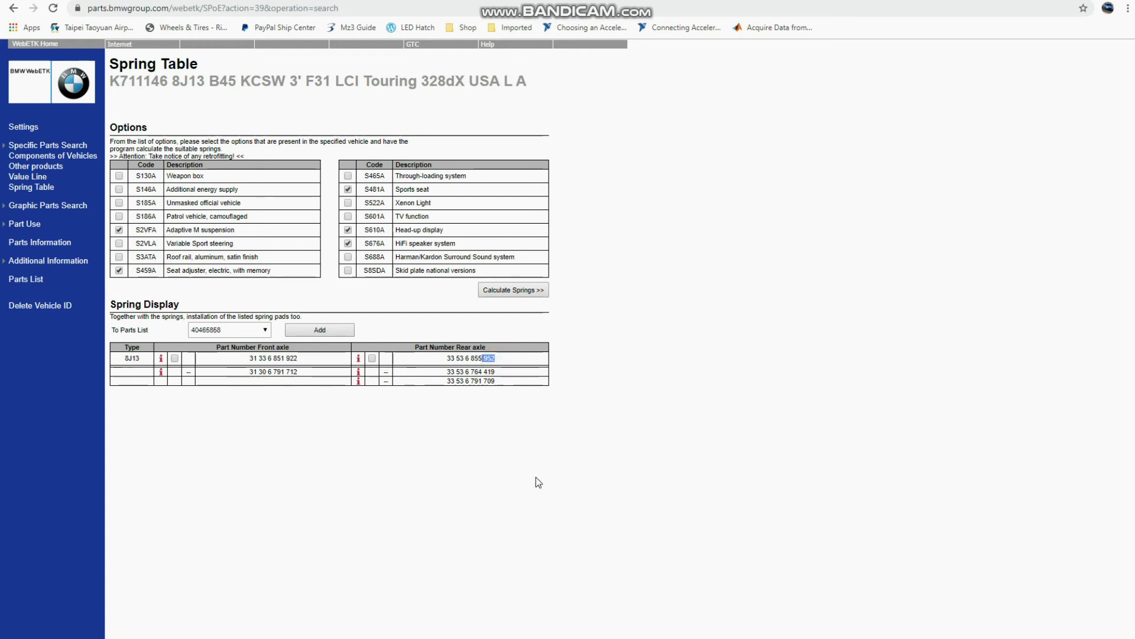